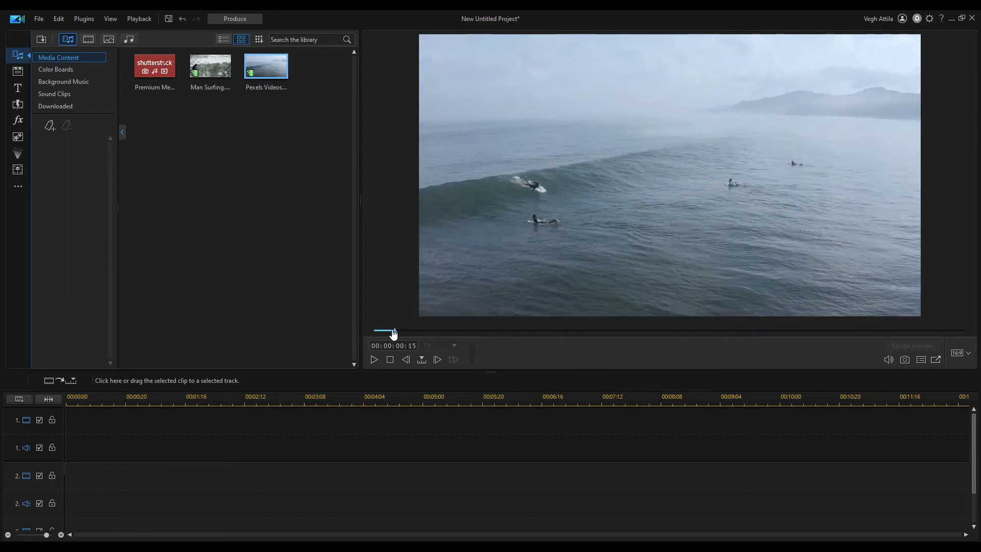
Place the Pexels ocean clip on video track 1, then scrub through it and the Man Surfing clip
{"action": "left_click_drag", "start_coordinate": [270, 77], "coordinate": [69, 420]}
{"action": "scroll", "coordinate": [256, 409], "scroll_direction": "down", "scroll_amount": 4}
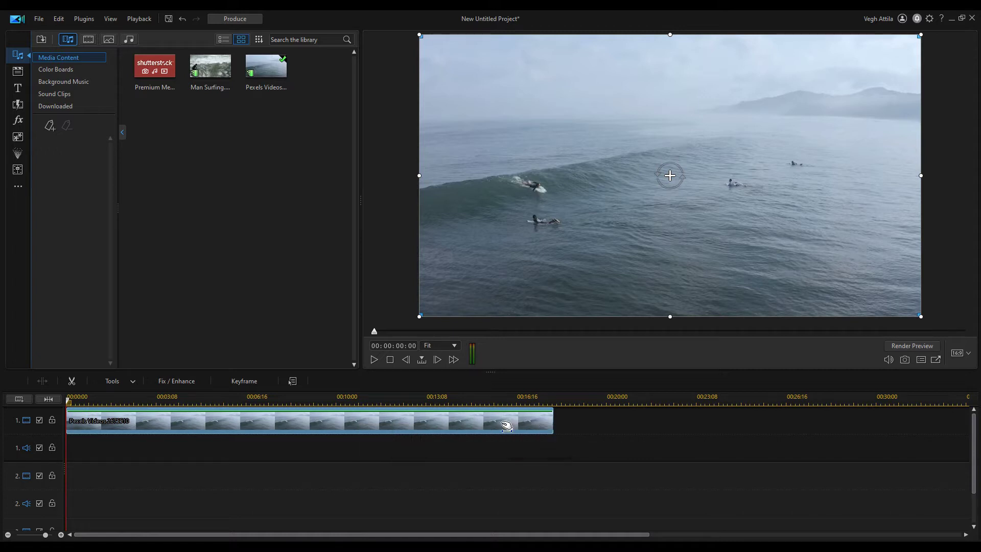
{"action": "left_click_drag", "start_coordinate": [375, 334], "coordinate": [461, 339]}
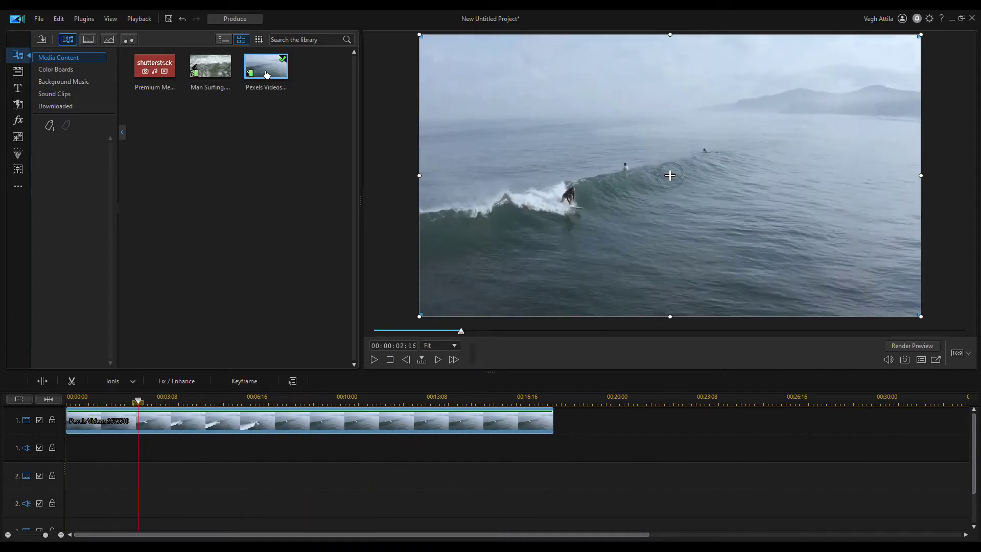
{"action": "left_click", "coordinate": [206, 68]}
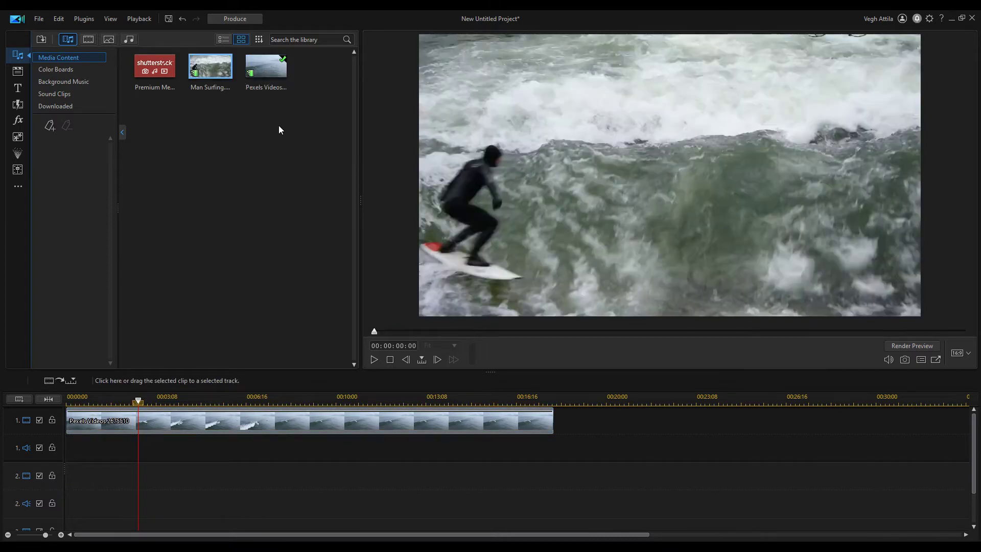
{"action": "left_click_drag", "start_coordinate": [374, 332], "coordinate": [605, 323]}
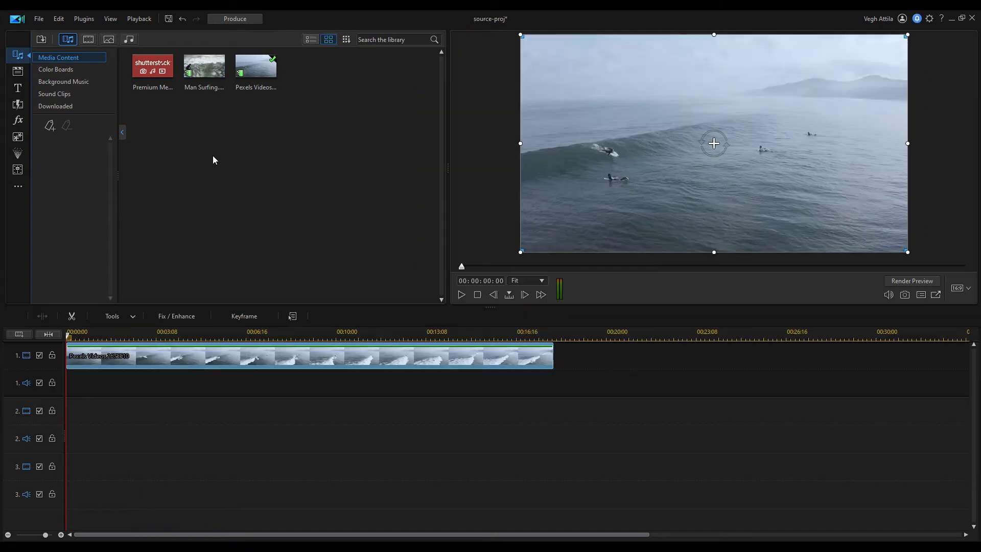
Show Man Surfing.mp4 in the separate library preview window, widening the preview panels
{"action": "right_click", "coordinate": [204, 71]}
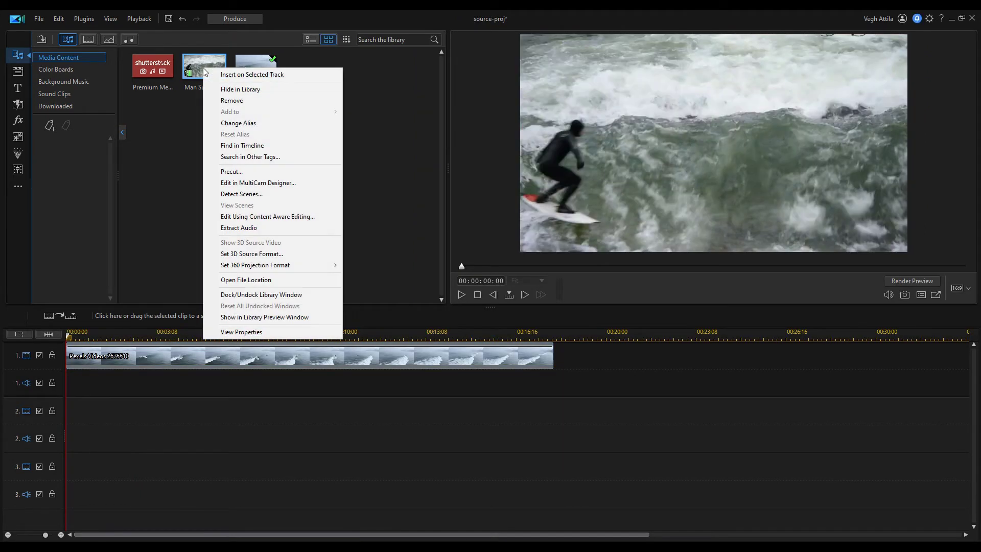
{"action": "left_click", "coordinate": [245, 317]}
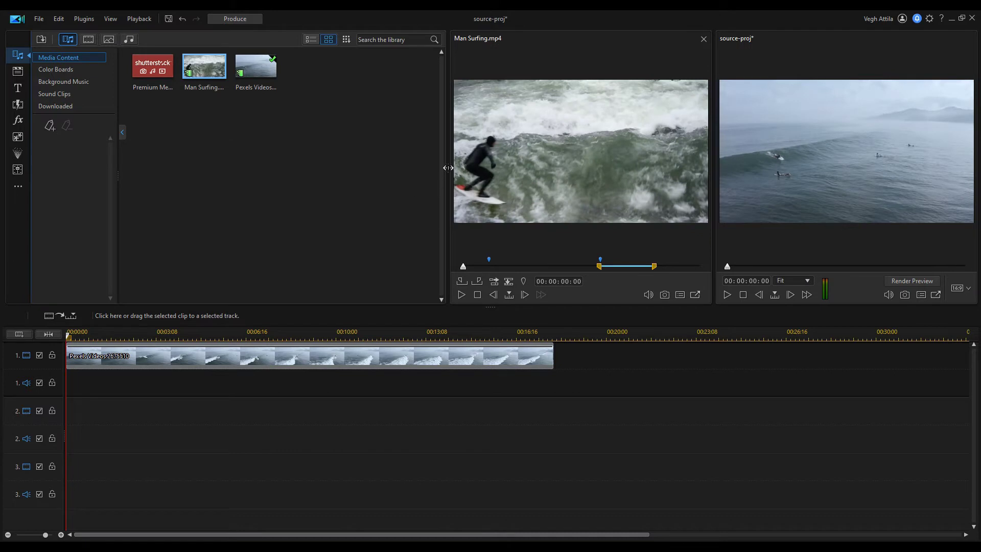
{"action": "left_click_drag", "start_coordinate": [446, 167], "coordinate": [364, 169]}
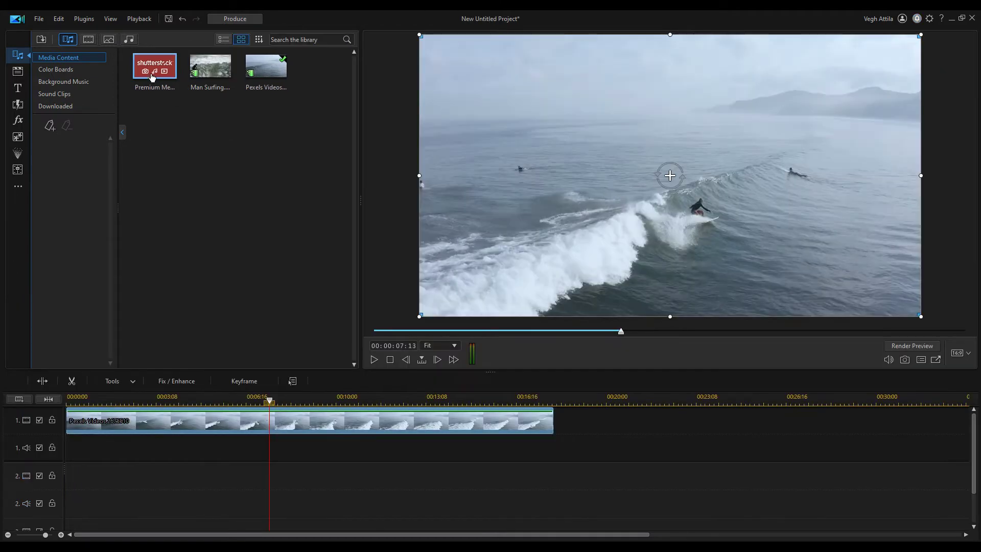
{"action": "left_click", "coordinate": [110, 19]}
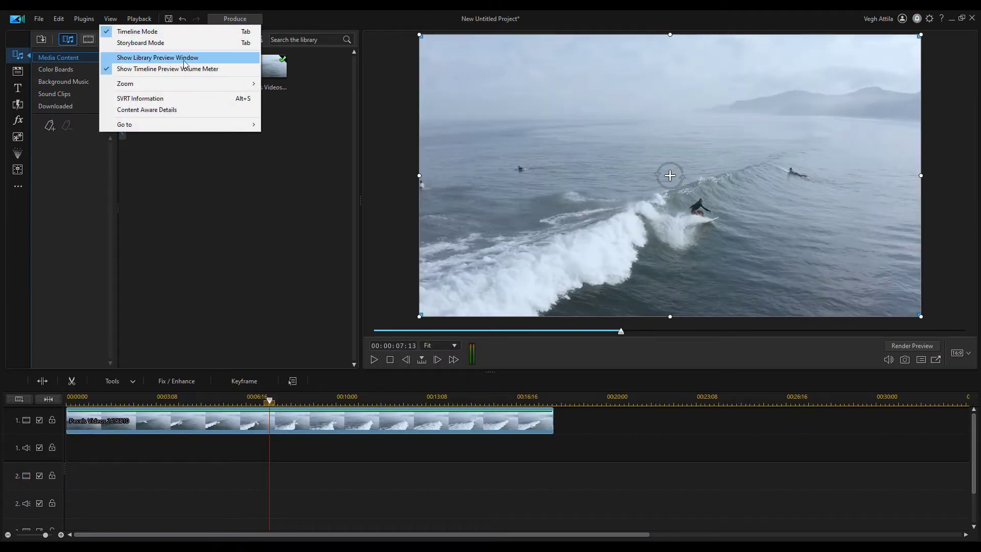
{"action": "left_click", "coordinate": [236, 63]}
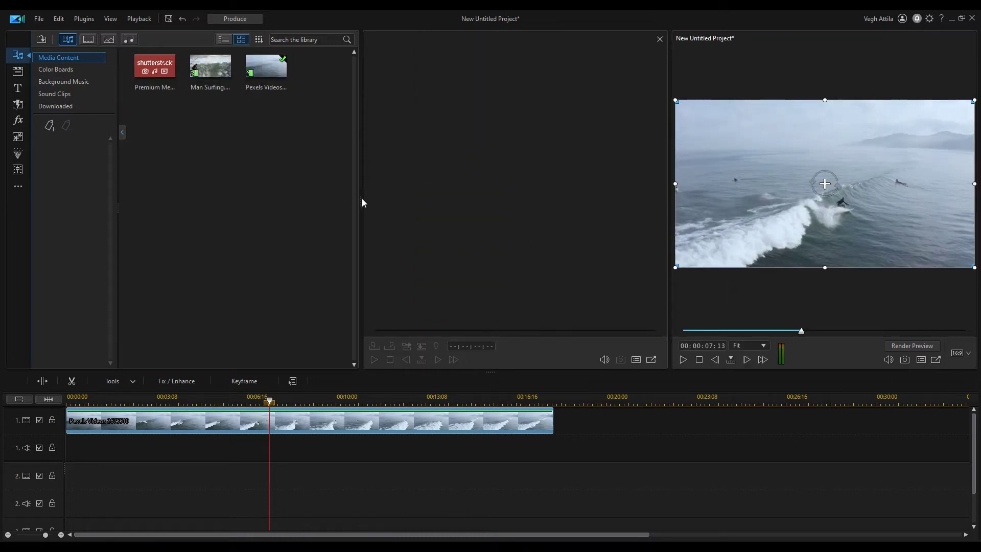
{"action": "left_click_drag", "start_coordinate": [362, 204], "coordinate": [312, 201]}
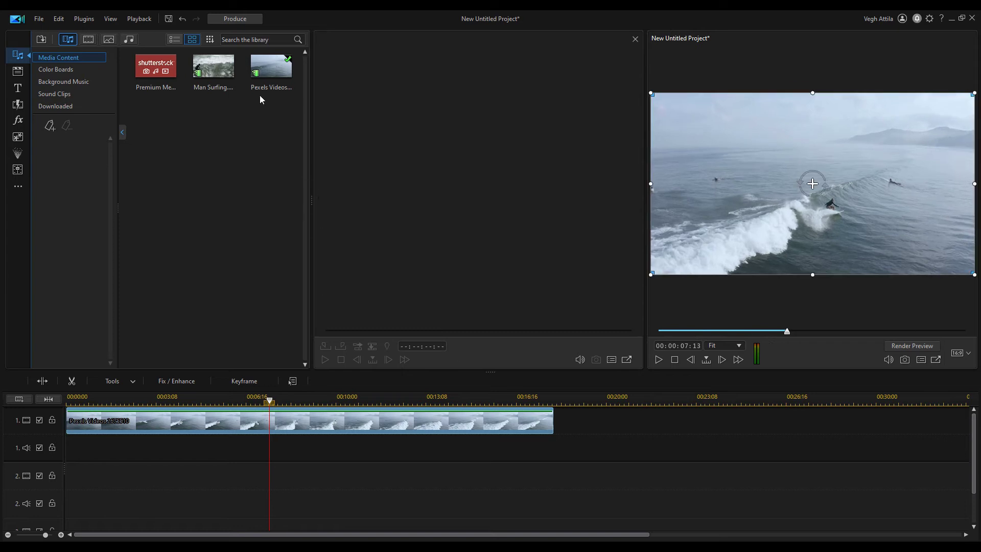
{"action": "left_click", "coordinate": [214, 66]}
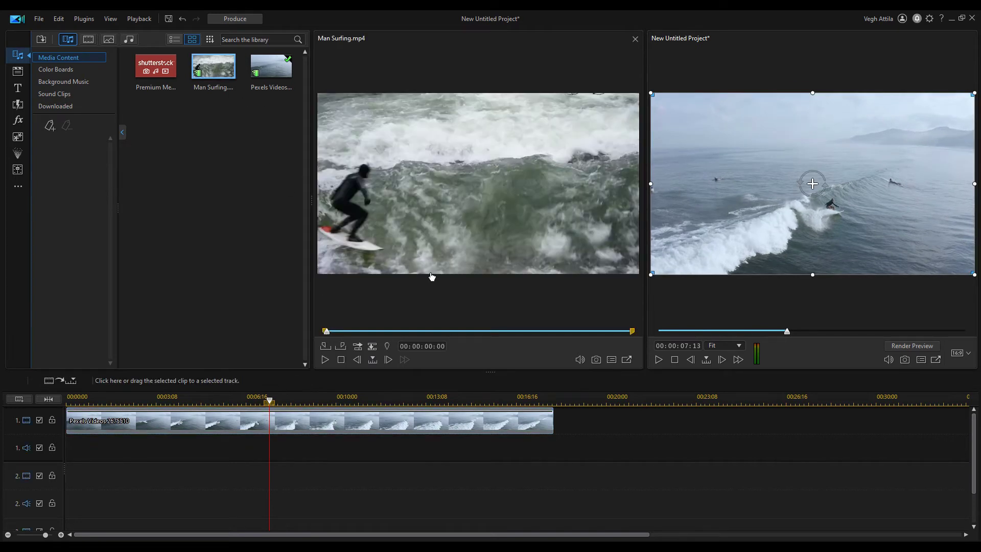
{"action": "left_click", "coordinate": [272, 65]}
{"action": "left_click", "coordinate": [217, 67]}
{"action": "left_click_drag", "start_coordinate": [325, 332], "coordinate": [392, 331]}
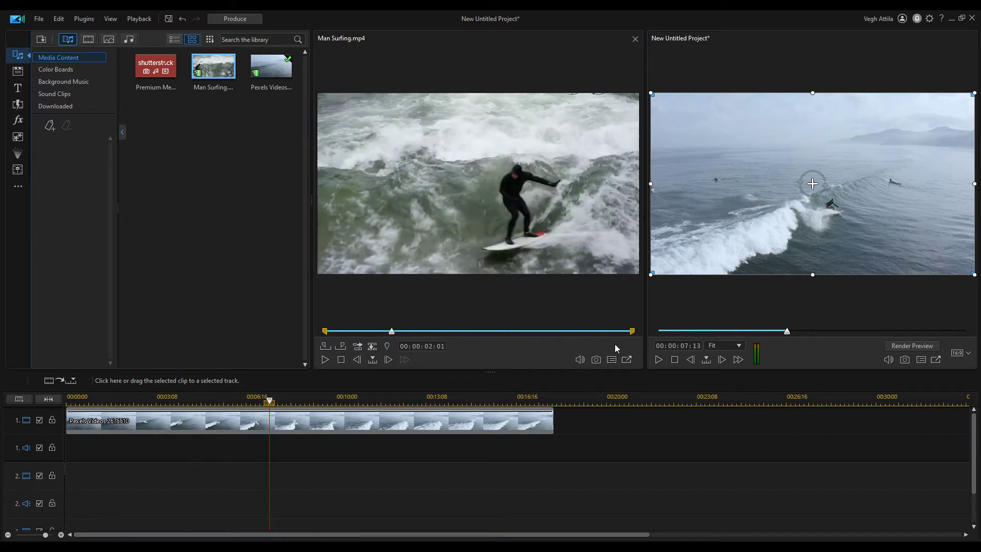
{"action": "left_click_drag", "start_coordinate": [790, 336], "coordinate": [727, 333]}
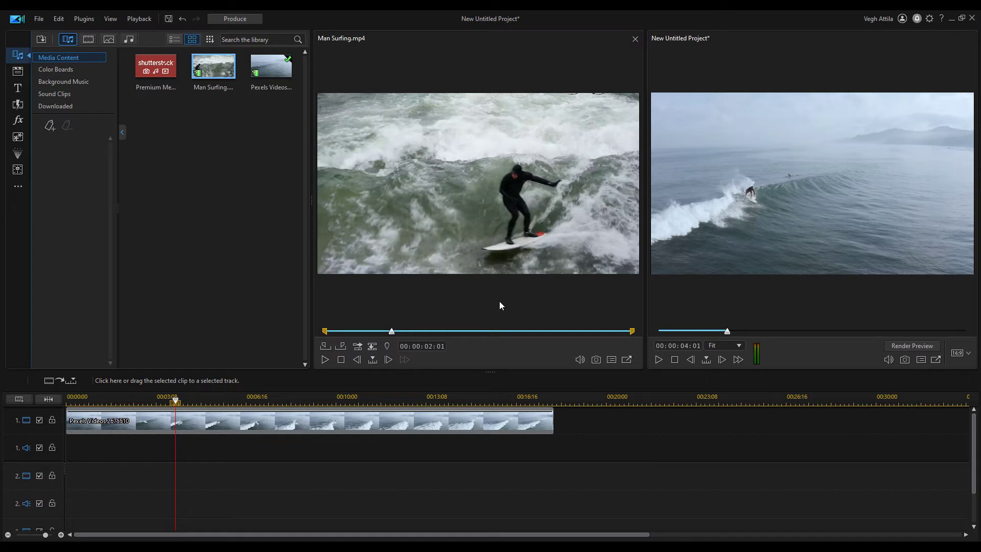
{"action": "left_click", "coordinate": [630, 360]}
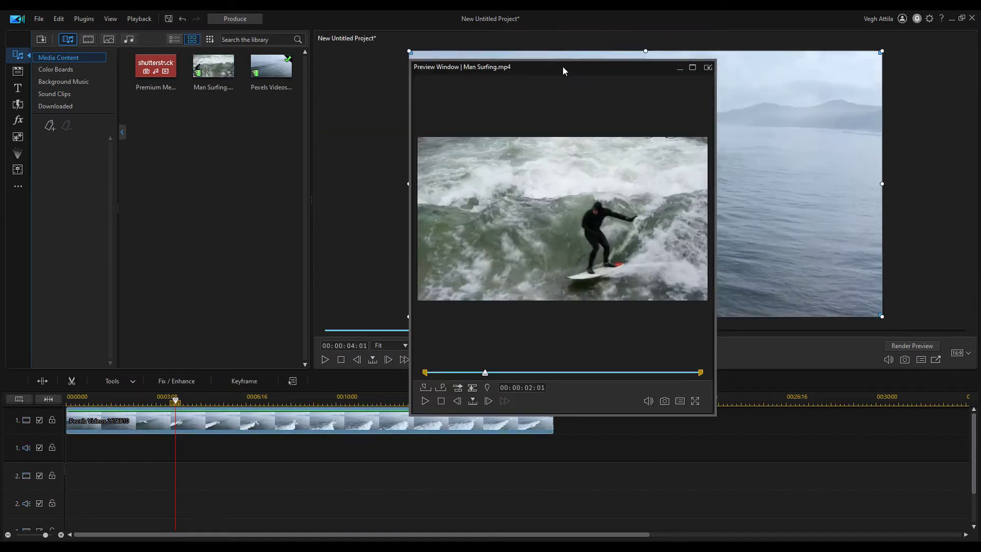
{"action": "left_click_drag", "start_coordinate": [563, 67], "coordinate": [682, 74]}
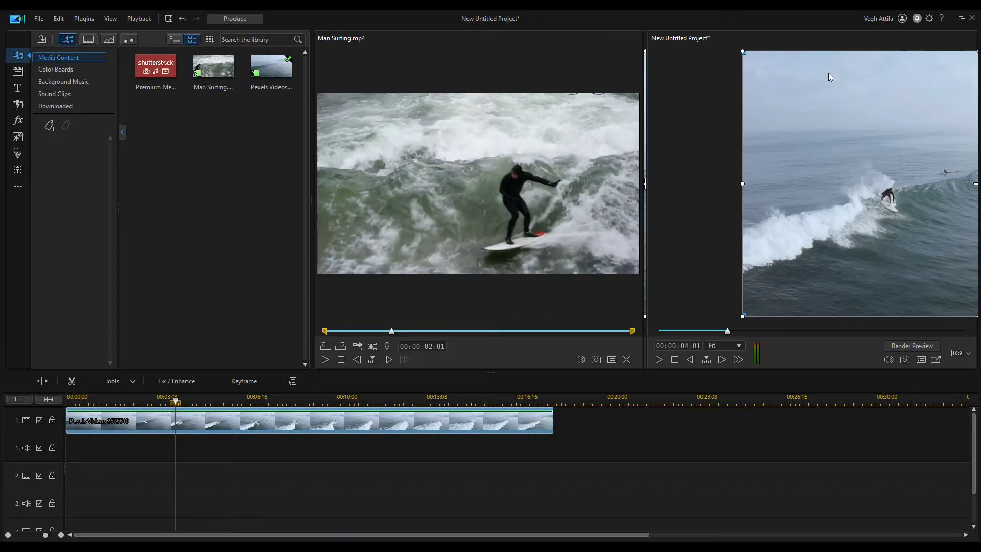
{"action": "left_click", "coordinate": [829, 73]}
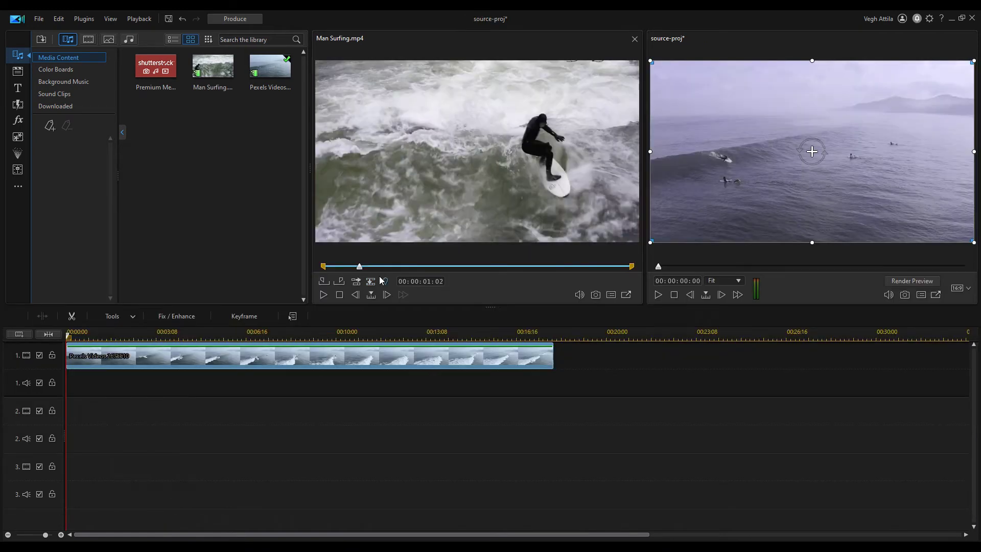
Add a 'turn right' marker at 00:00:01:02, trim the clip start to it, and play from there
{"action": "left_click", "coordinate": [386, 282]}
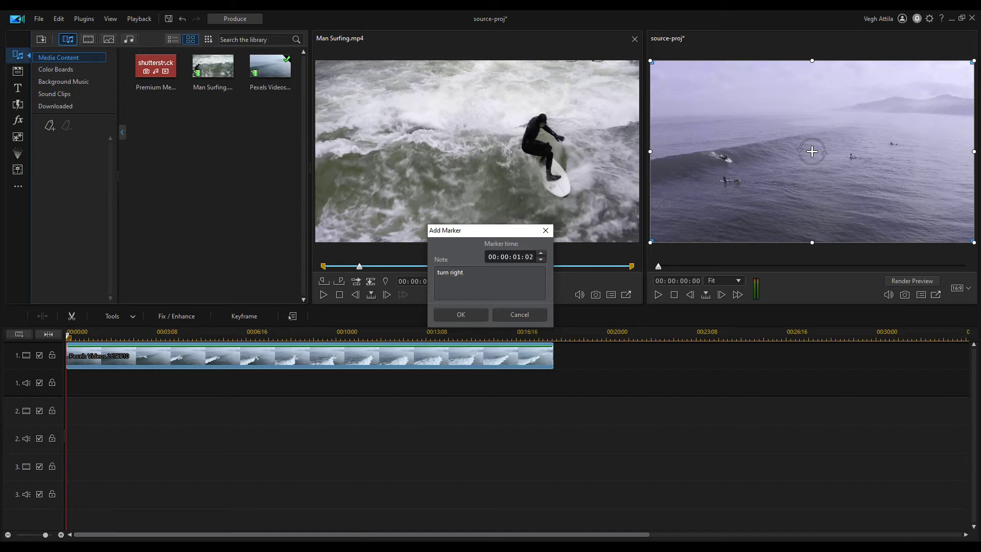
{"action": "left_click", "coordinate": [477, 314]}
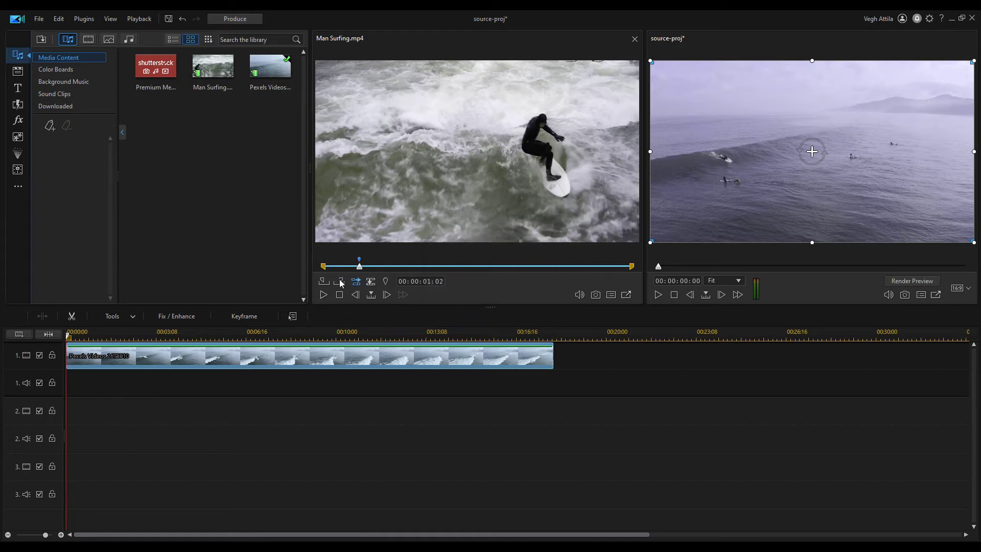
{"action": "left_click_drag", "start_coordinate": [322, 266], "coordinate": [357, 266]}
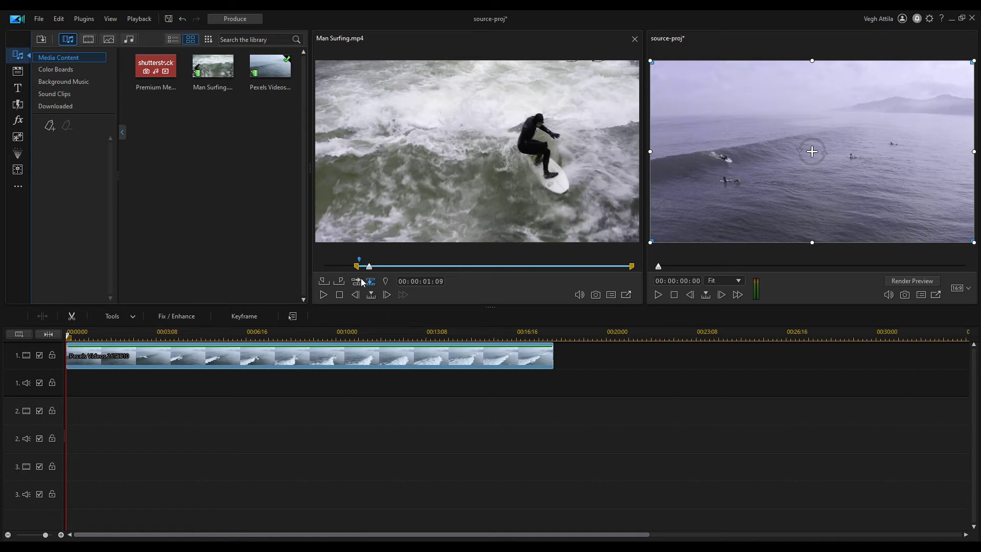
{"action": "left_click", "coordinate": [324, 296]}
{"action": "left_click", "coordinate": [324, 295]}
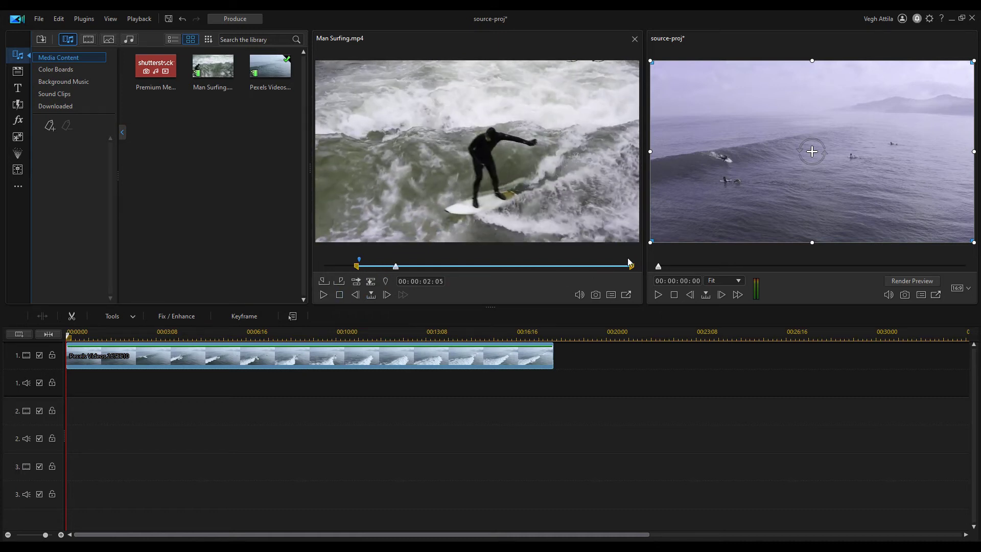
Trim the clip end to about 00:00:02:01 and insert it on track 1 near 5 seconds
{"action": "left_click_drag", "start_coordinate": [632, 266], "coordinate": [399, 266]}
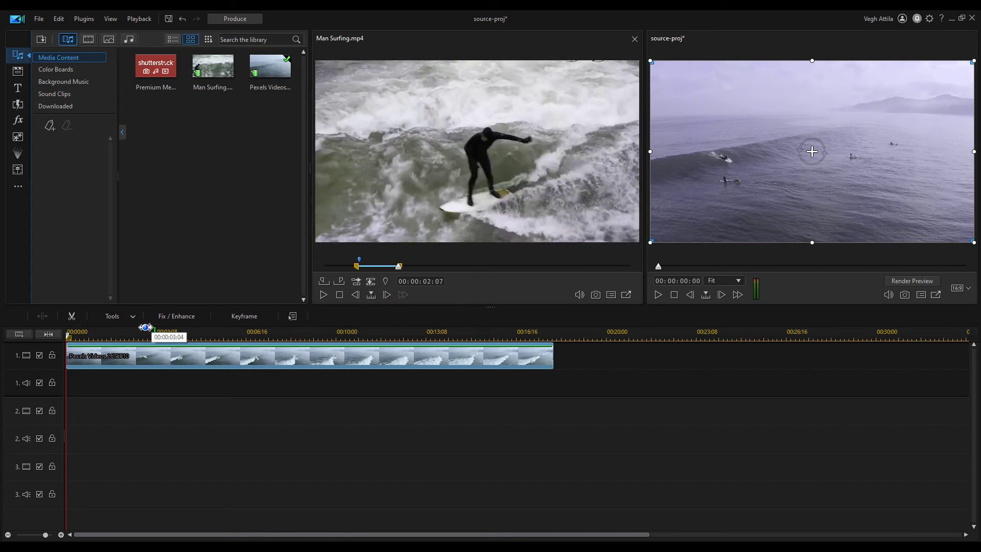
{"action": "left_click_drag", "start_coordinate": [70, 337], "coordinate": [224, 347]}
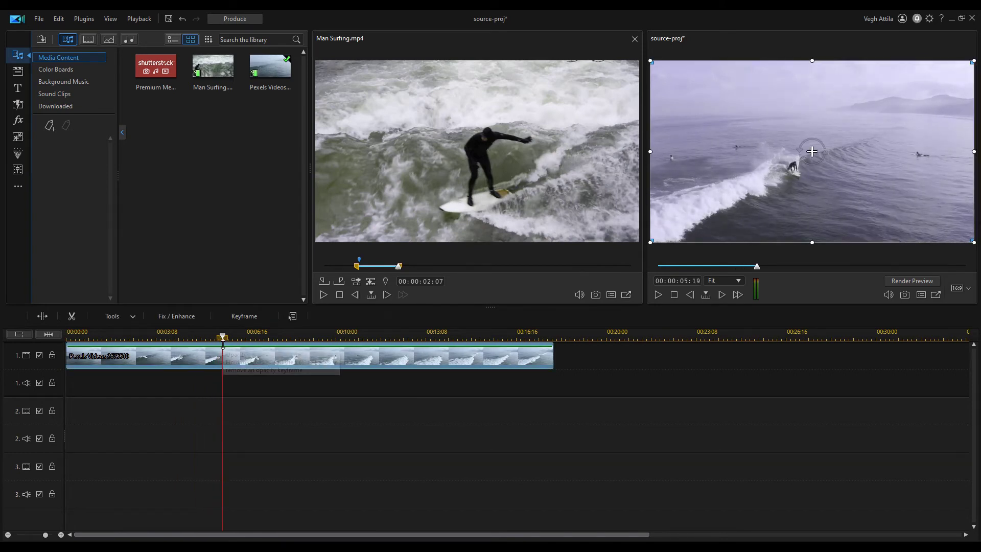
{"action": "left_click", "coordinate": [356, 282]}
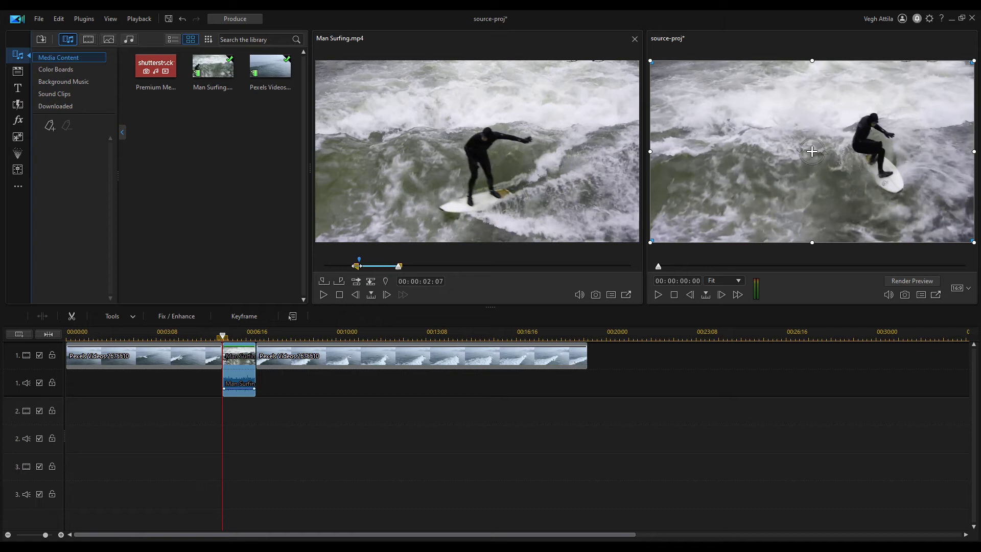
Cue the Man Surfing clip to 00:00:04:17 and play it from there
{"action": "left_click", "coordinate": [453, 268]}
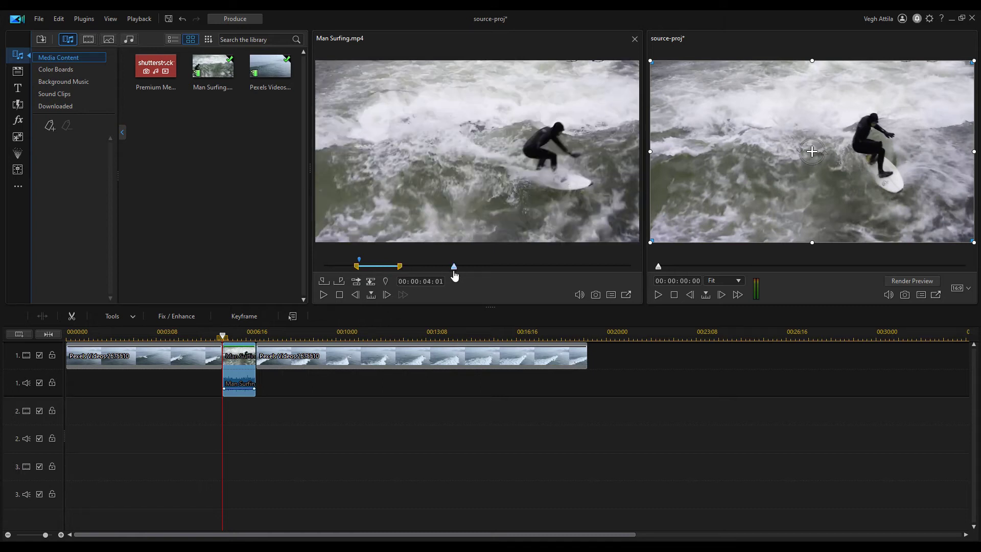
{"action": "left_click_drag", "start_coordinate": [456, 274], "coordinate": [476, 274]}
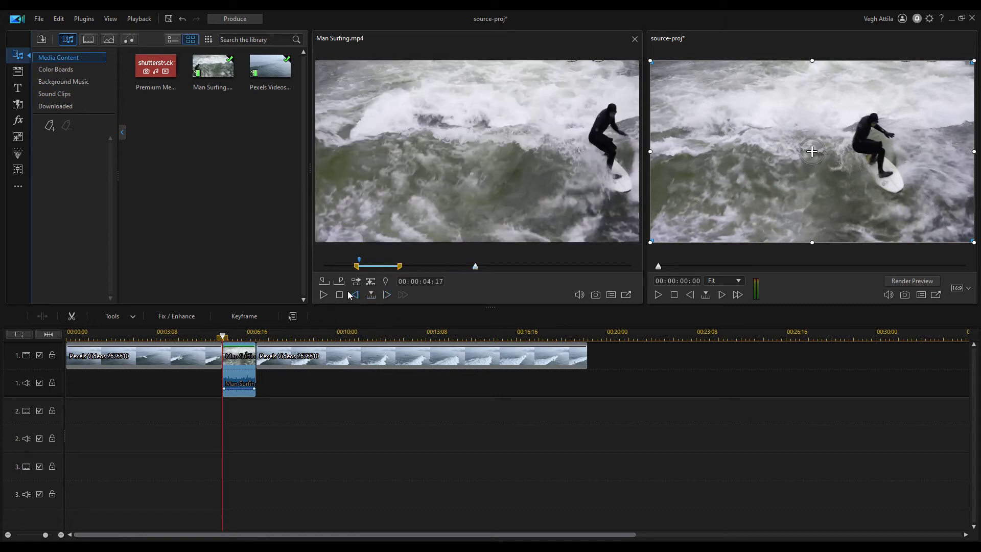
{"action": "left_click", "coordinate": [323, 296]}
Pause the Man Surfing preview, rewind to about 6 seconds, and set stepping to Frame
{"action": "left_click", "coordinate": [325, 296]}
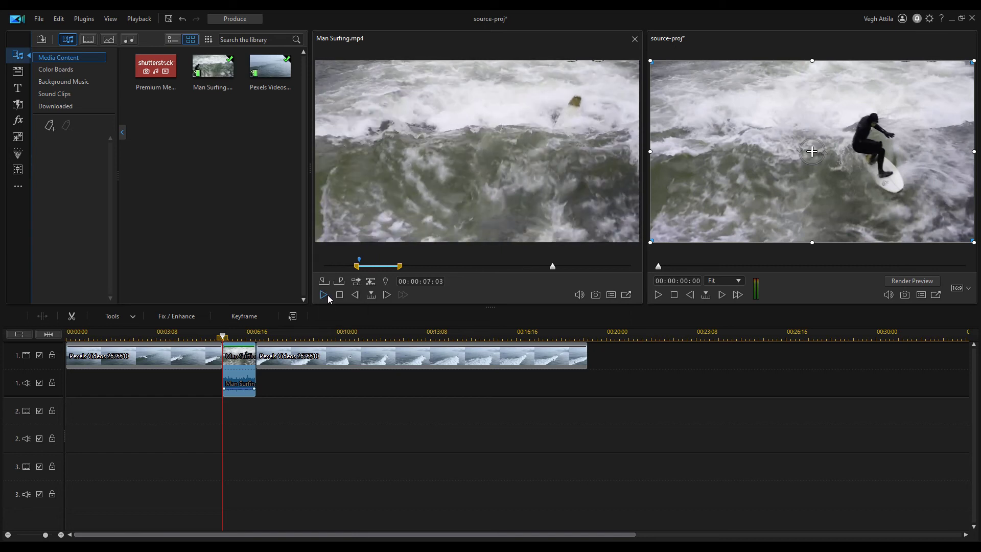
{"action": "left_click_drag", "start_coordinate": [555, 273], "coordinate": [525, 273]}
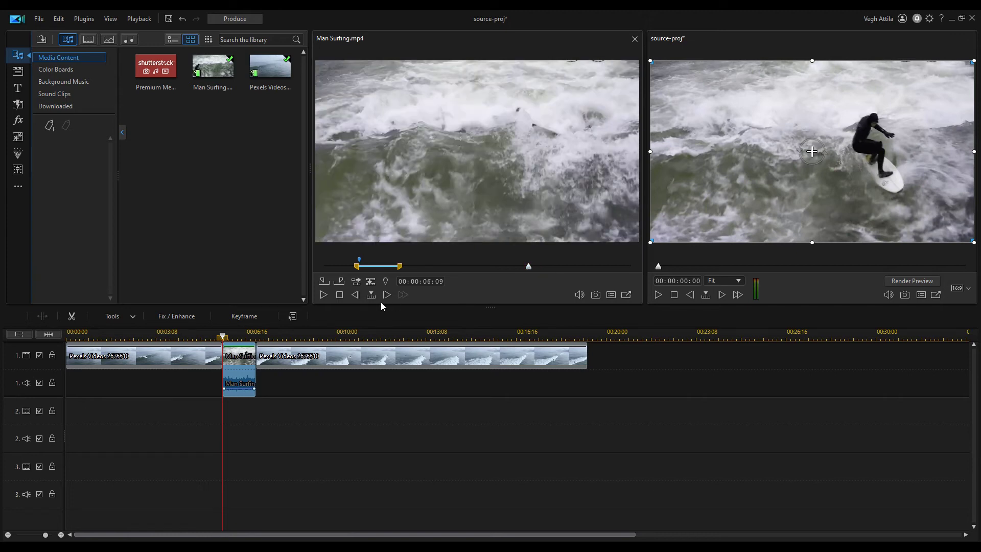
{"action": "left_click", "coordinate": [372, 296]}
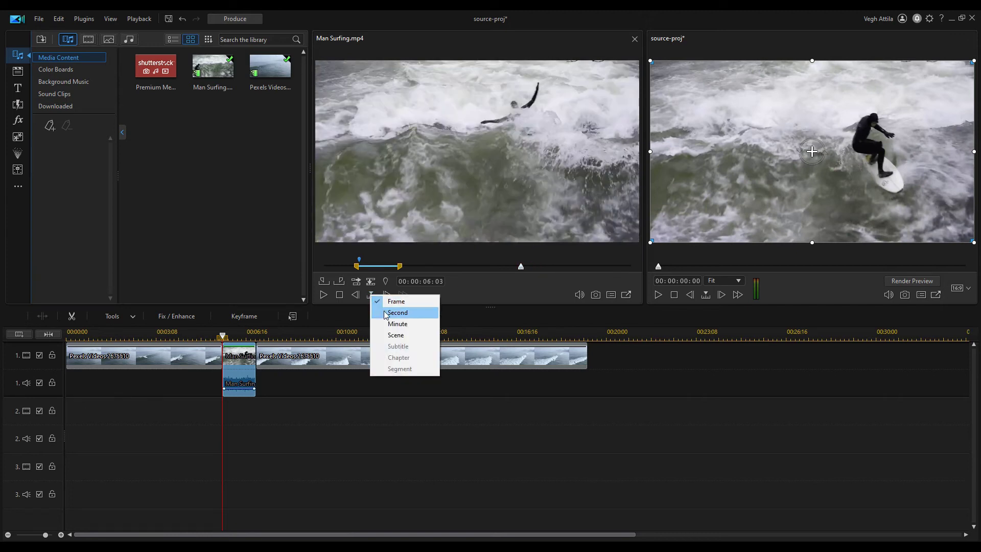
{"action": "left_click", "coordinate": [395, 301]}
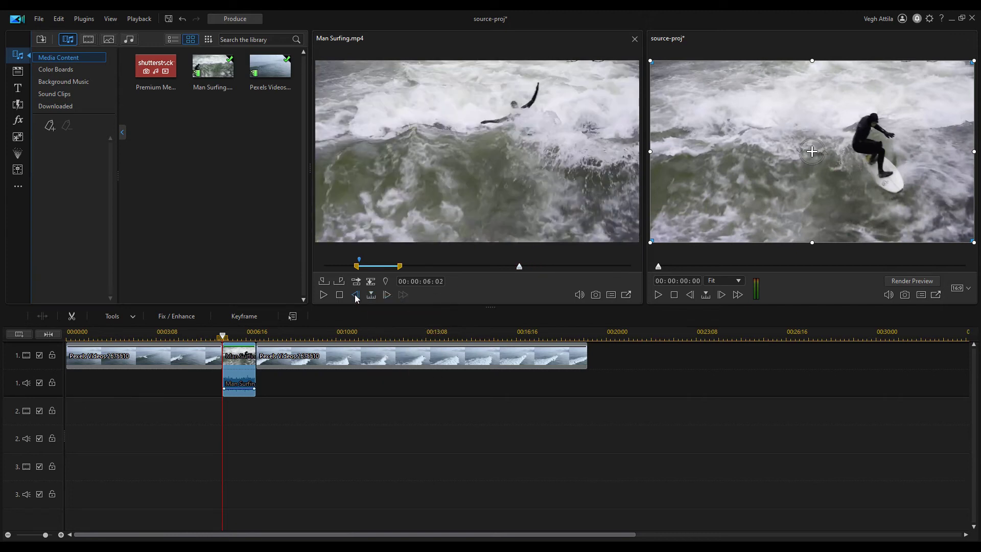
Step back frame by frame to 00:00:05:14 and start adding a marker there
{"action": "left_click", "coordinate": [356, 296]}
{"action": "left_click", "coordinate": [356, 297]}
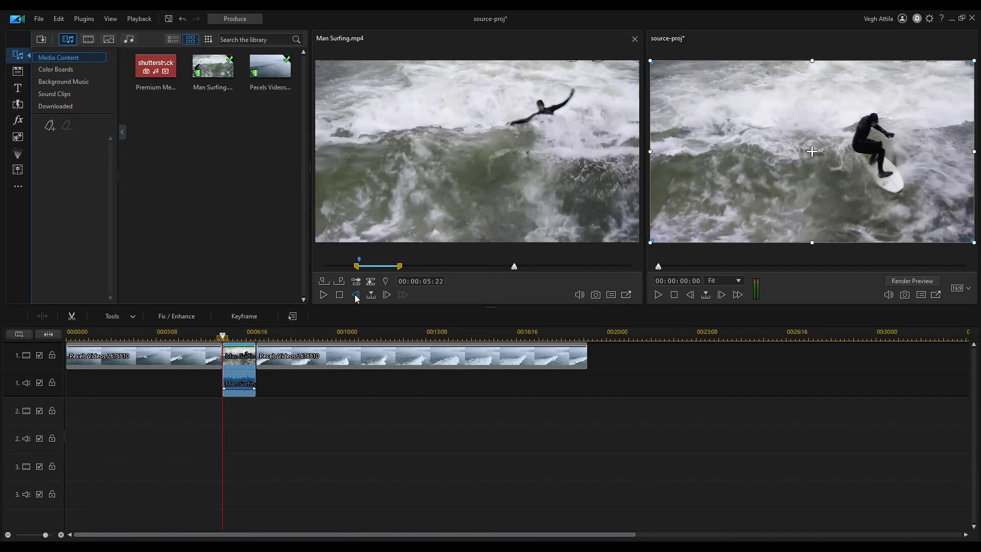
{"action": "left_click", "coordinate": [356, 296]}
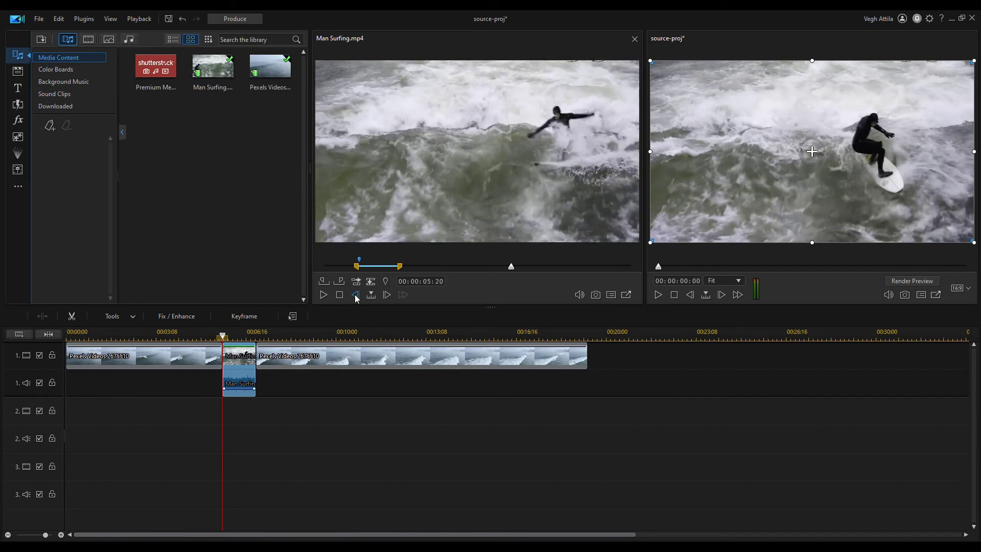
{"action": "left_click", "coordinate": [356, 295]}
{"action": "left_click", "coordinate": [356, 296]}
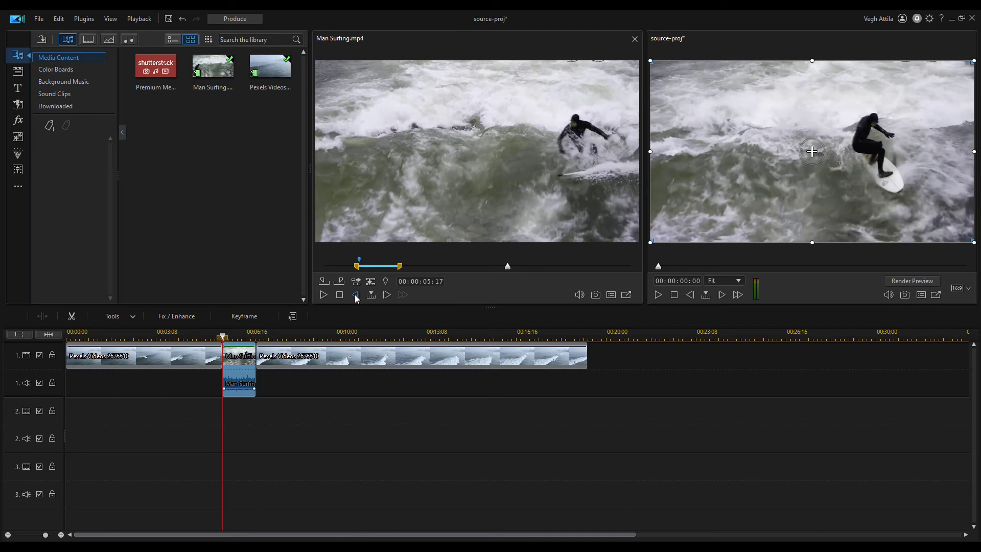
{"action": "left_click", "coordinate": [356, 296]}
{"action": "left_click", "coordinate": [356, 296]}
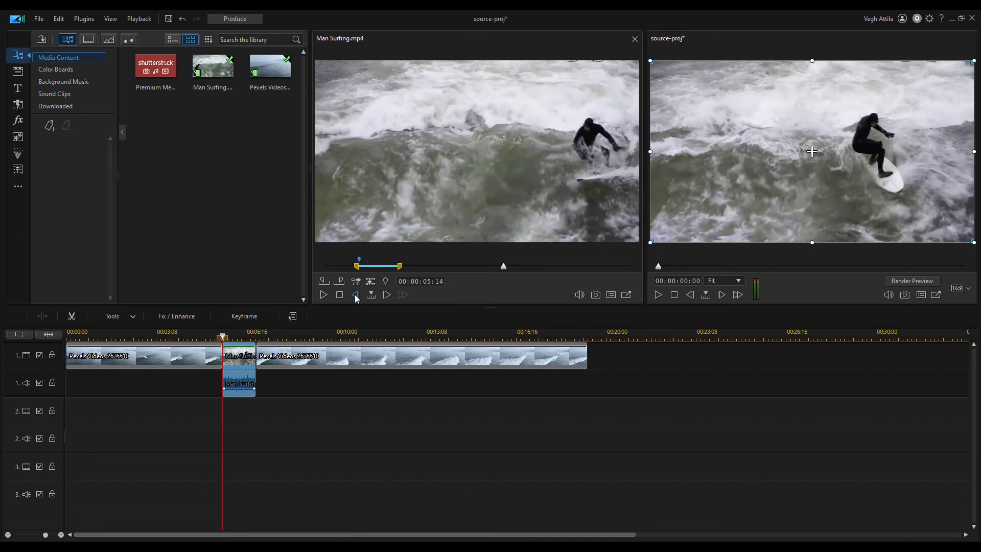
{"action": "left_click", "coordinate": [385, 281]}
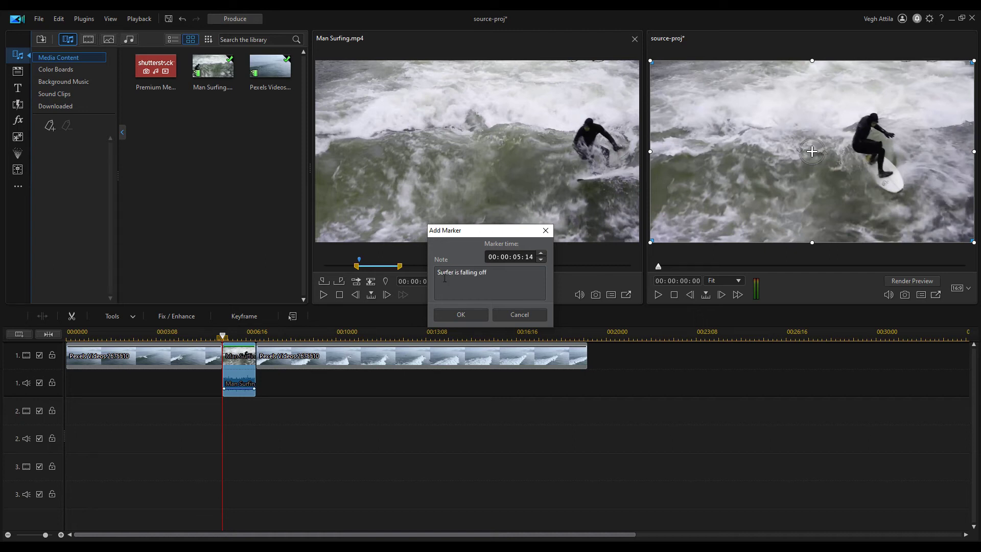
Confirm the 'Surfer is falling off' marker, move the start toward it, and play the trimmed range
{"action": "left_click", "coordinate": [458, 313]}
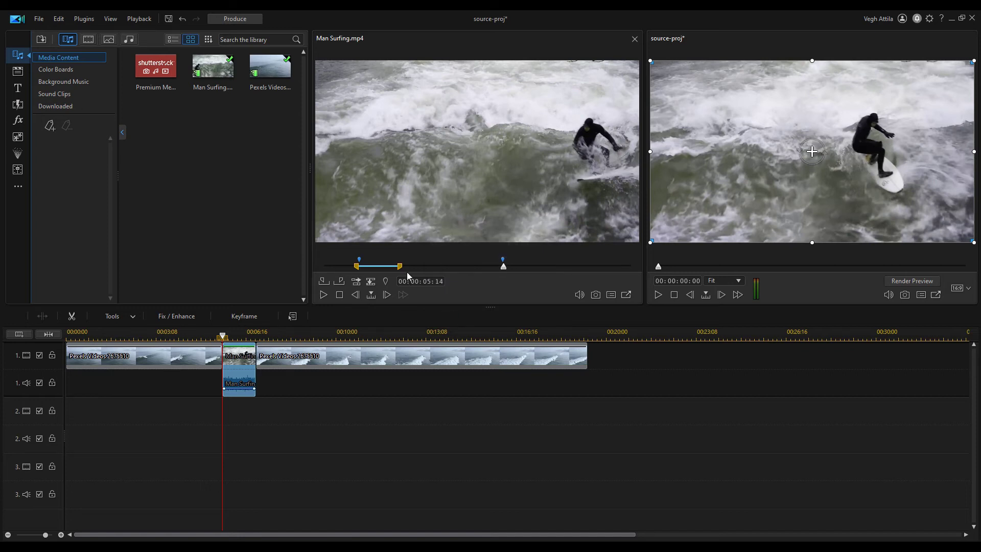
{"action": "left_click_drag", "start_coordinate": [357, 266], "coordinate": [557, 266]}
{"action": "left_click", "coordinate": [324, 296]}
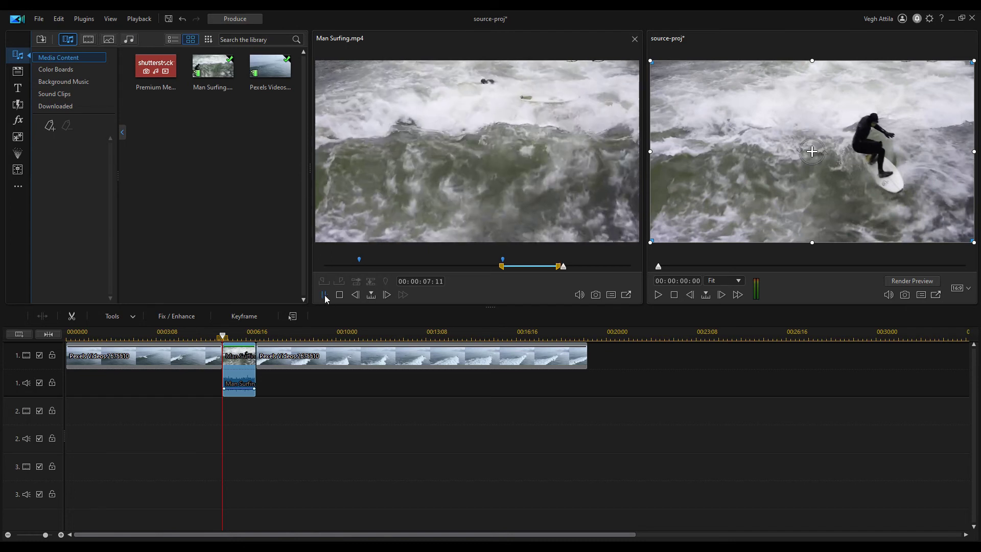
{"action": "left_click_drag", "start_coordinate": [557, 267], "coordinate": [570, 274]}
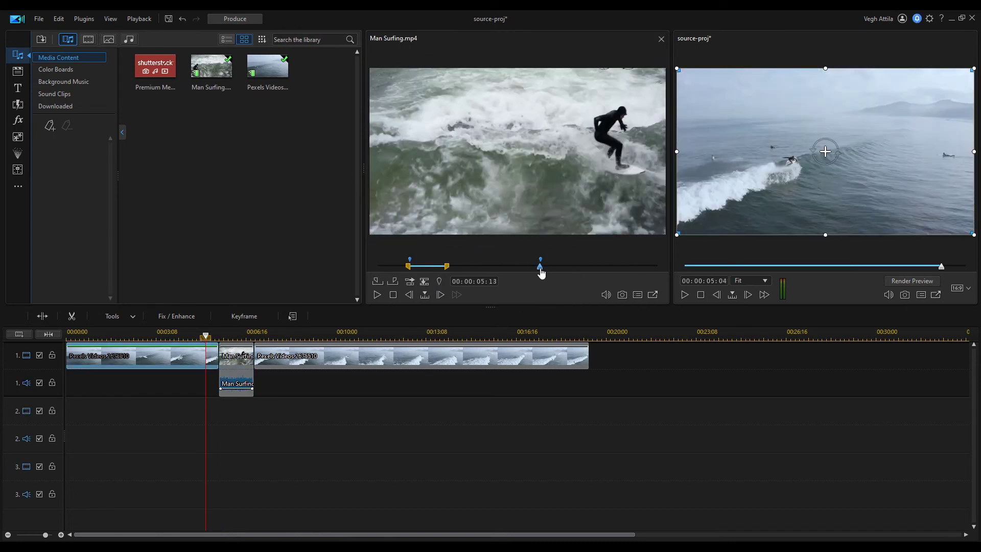
Set Mark In at the falling-off marker and Mark Out at about 00:00:06:16
{"action": "left_click", "coordinate": [376, 283]}
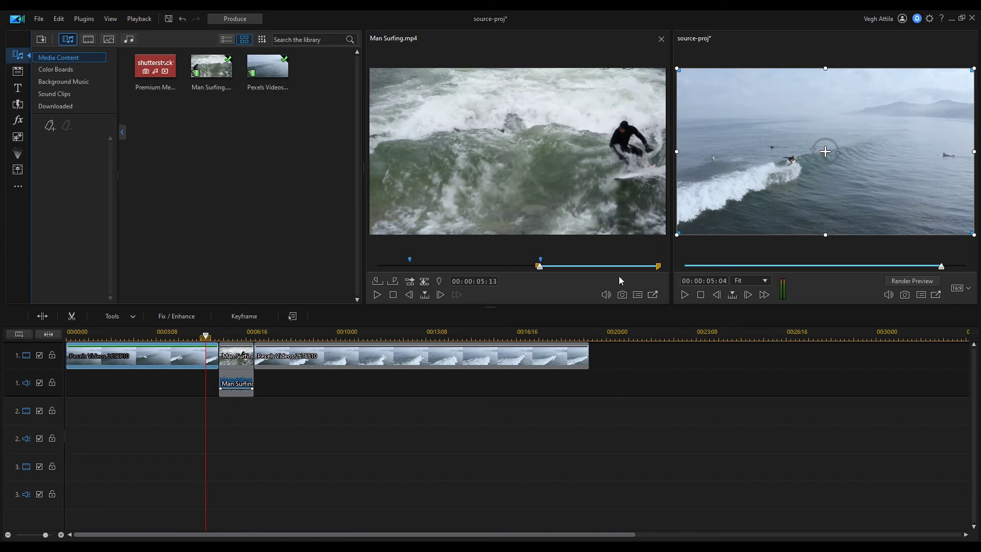
{"action": "left_click_drag", "start_coordinate": [659, 265], "coordinate": [627, 266]}
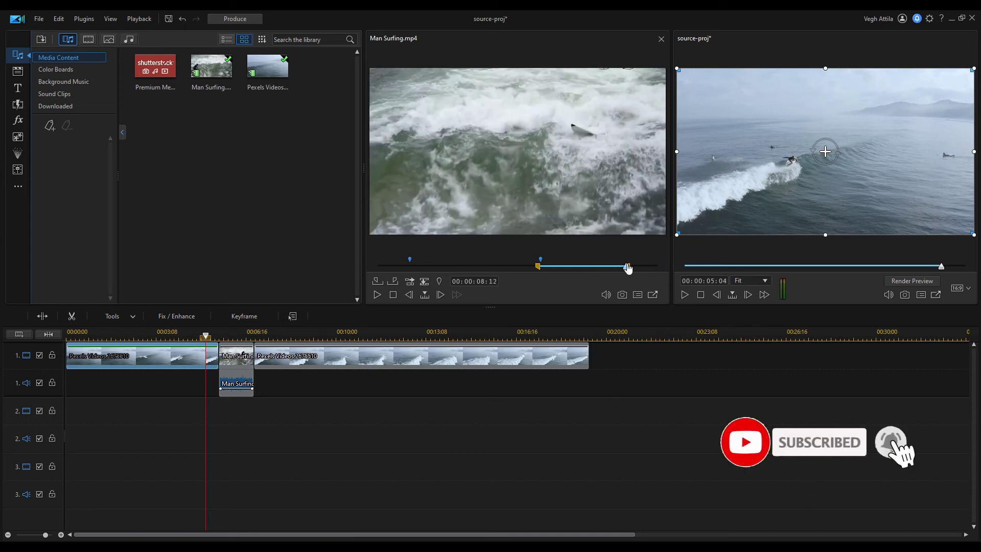
{"action": "left_click", "coordinate": [575, 267]}
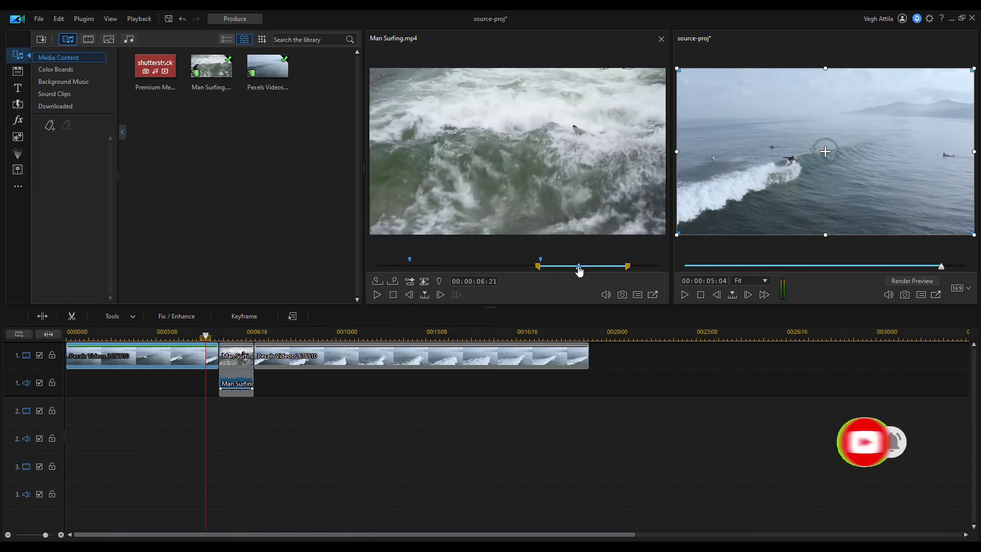
{"action": "left_click_drag", "start_coordinate": [575, 269], "coordinate": [575, 272]}
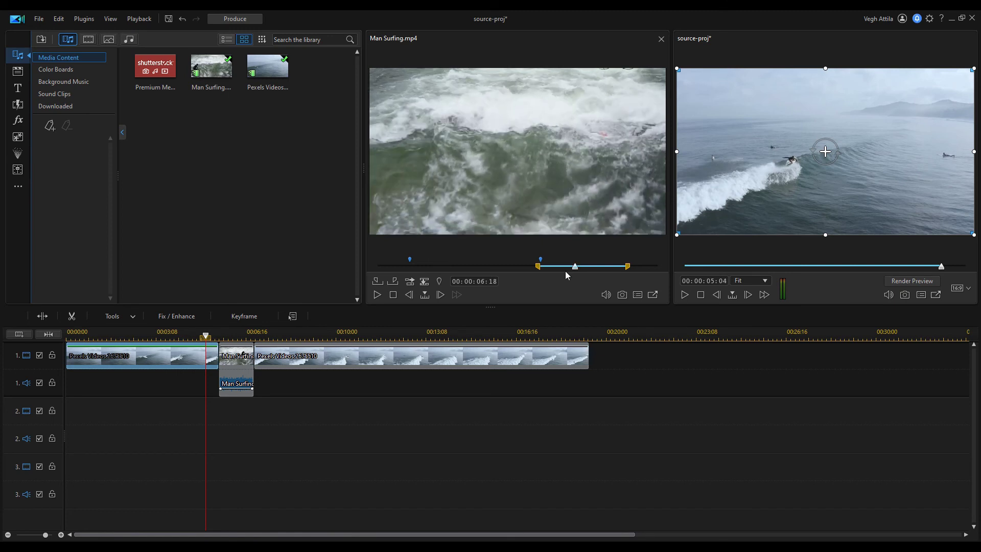
{"action": "left_click", "coordinate": [396, 282]}
Overwrite the trimmed clip onto the second Pexels clip at 00:00:13:00, then play from 5 seconds
{"action": "left_click", "coordinate": [412, 335]}
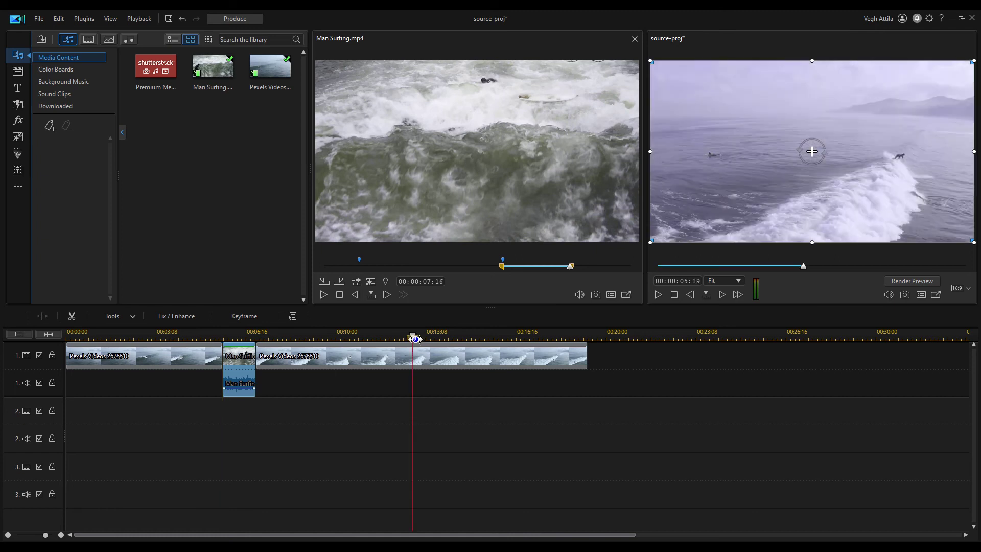
{"action": "left_click", "coordinate": [418, 337]}
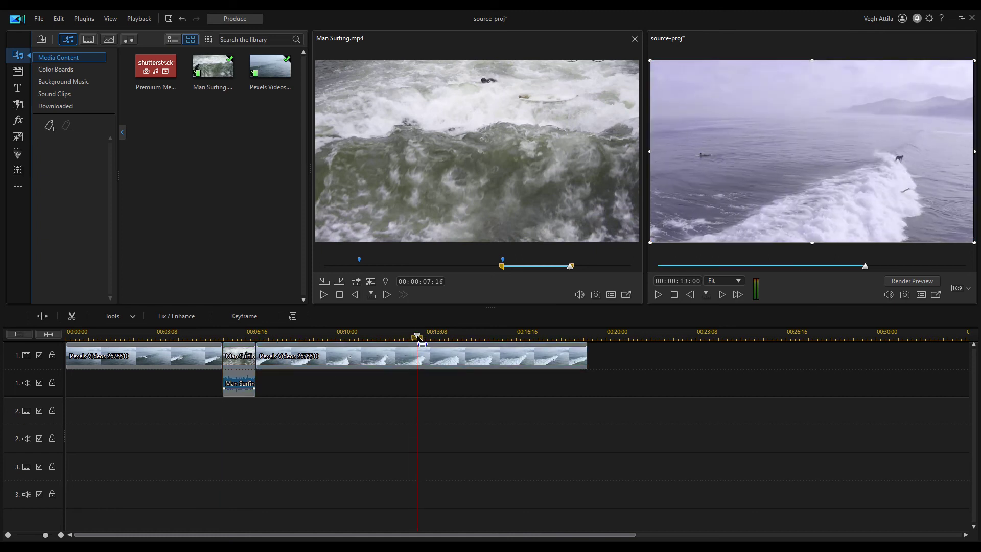
{"action": "left_click", "coordinate": [419, 358]}
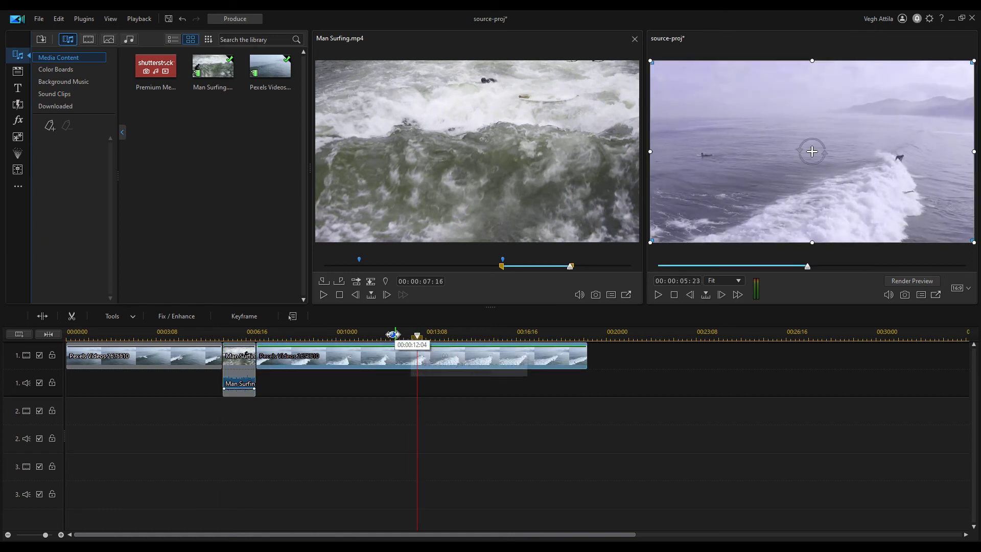
{"action": "left_click", "coordinate": [372, 282]}
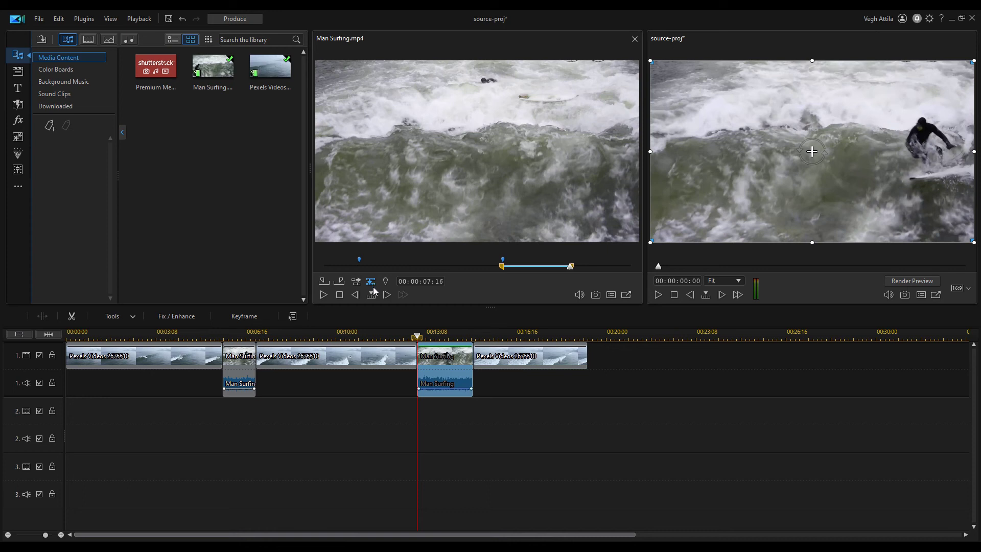
{"action": "left_click", "coordinate": [213, 352]}
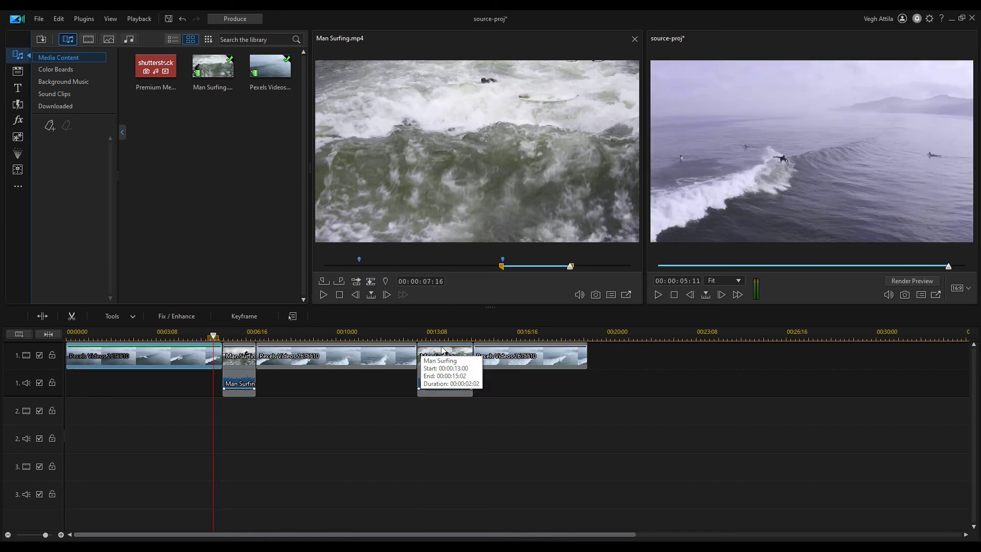
{"action": "left_click", "coordinate": [658, 295]}
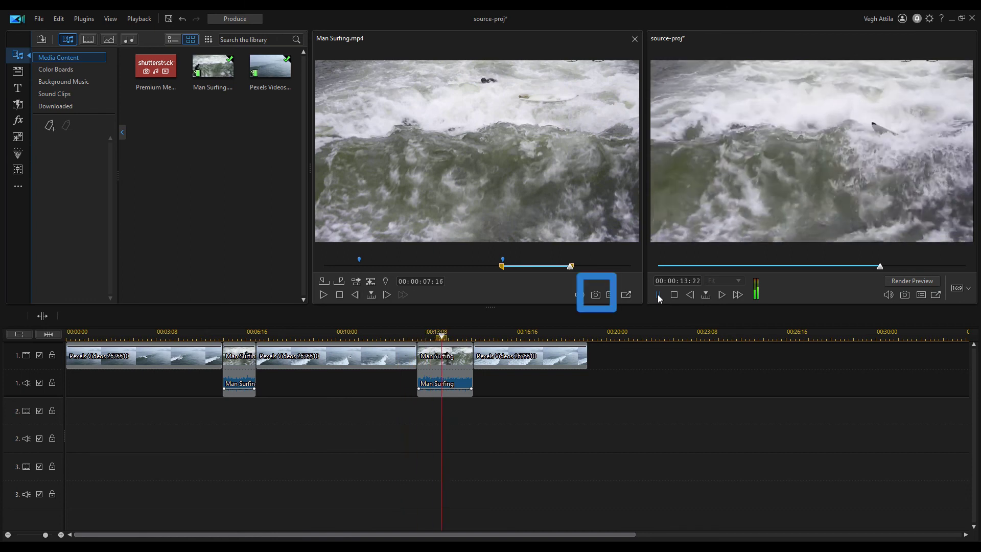
{"action": "left_click", "coordinate": [596, 295]}
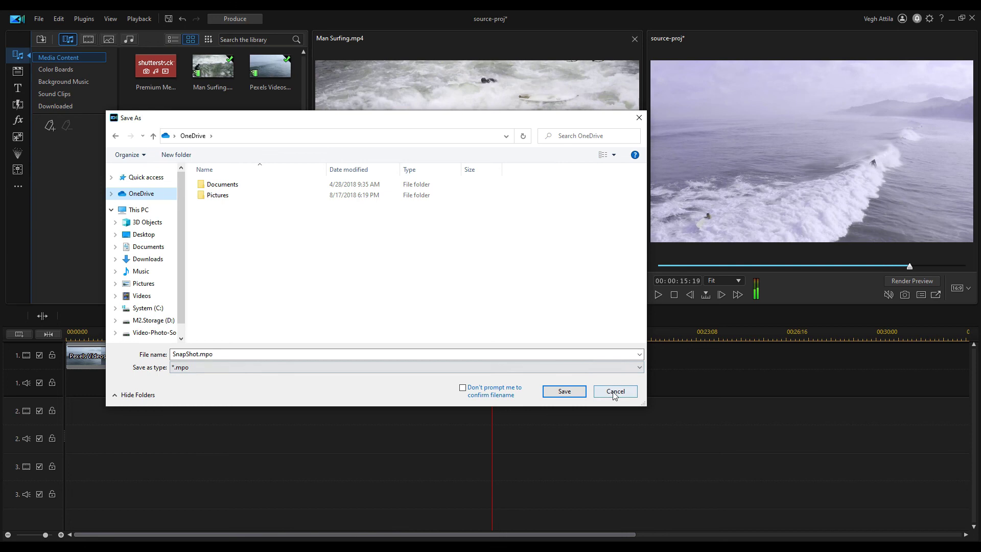
{"action": "left_click", "coordinate": [614, 392]}
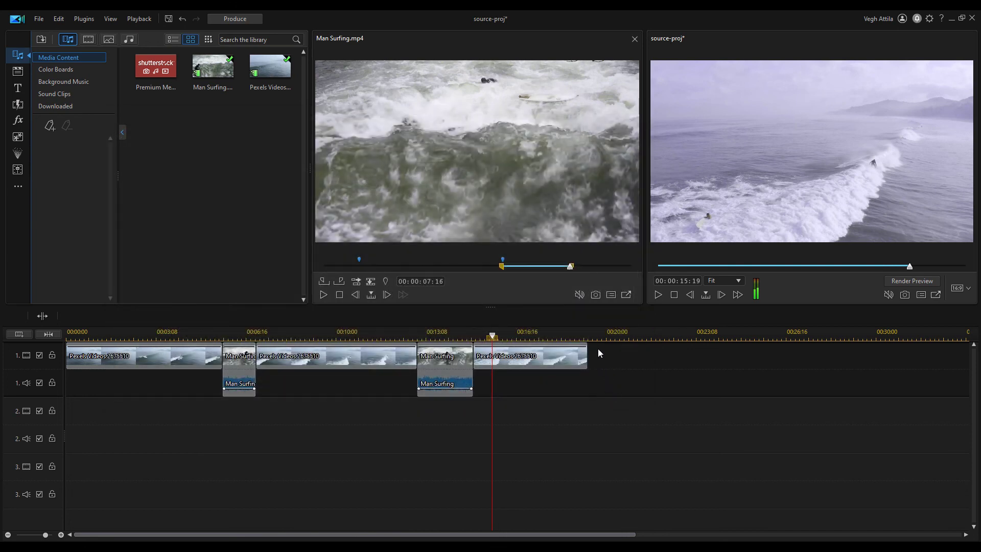
Play the project and insert the trimmed surfing clip on track 1 at about 00:00:16:08
{"action": "key", "text": "space"}
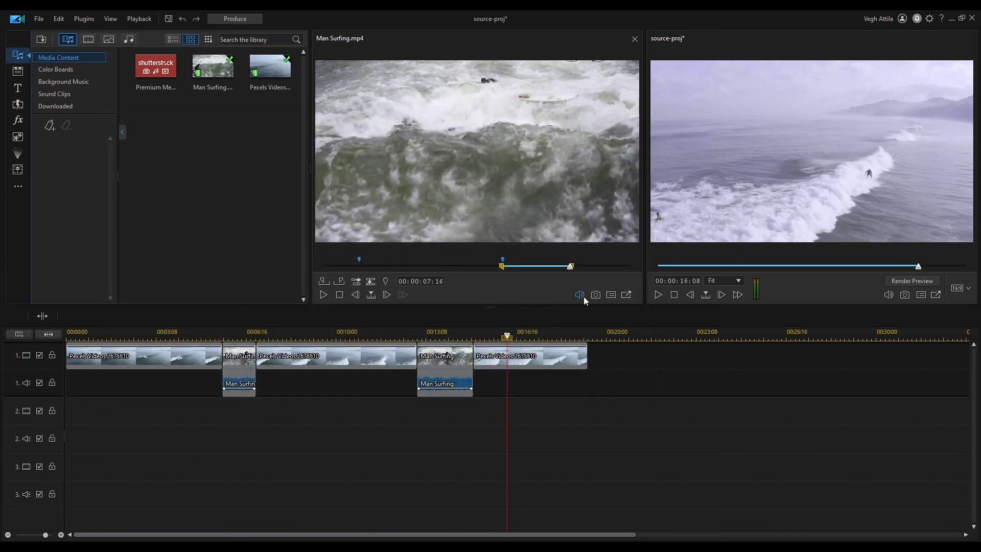
{"action": "mouse_move", "coordinate": [581, 296]}
{"action": "left_click", "coordinate": [357, 284]}
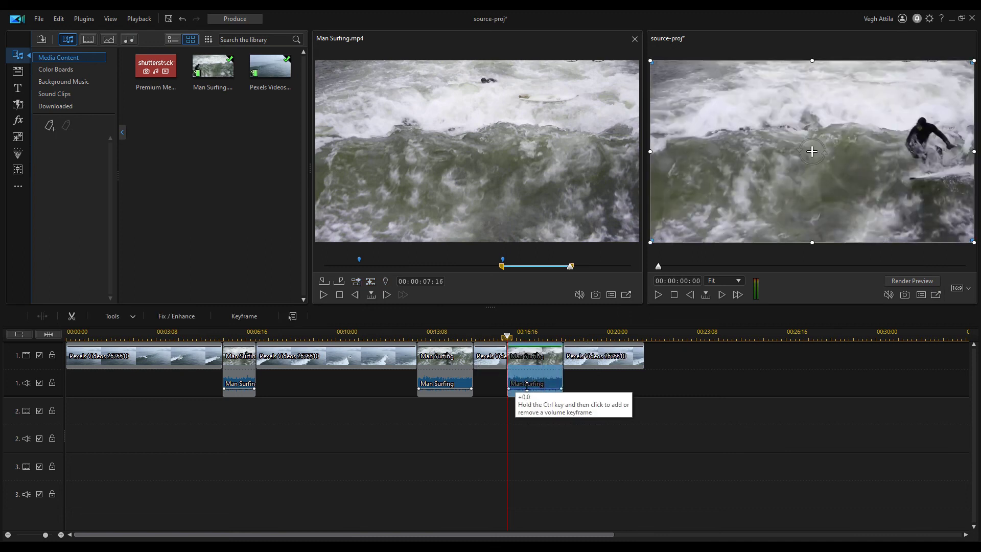